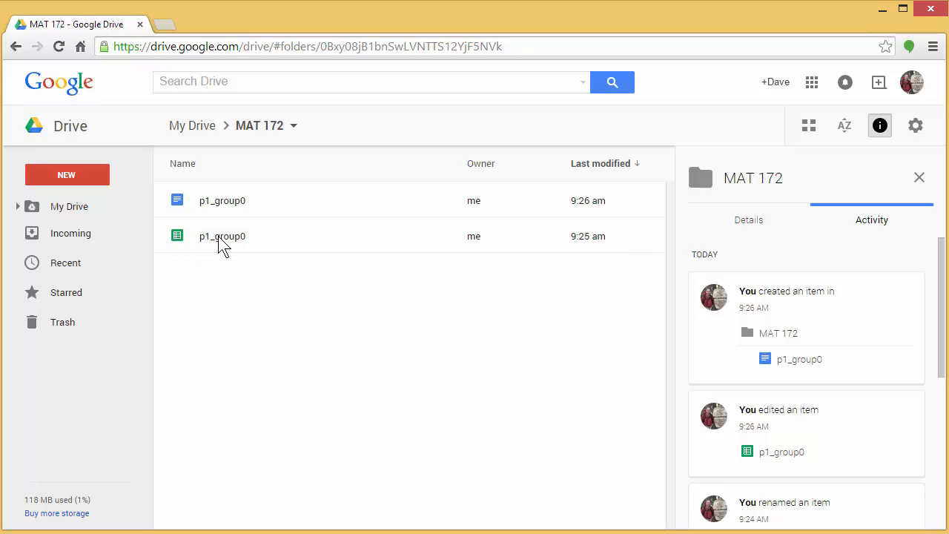
# - Open the p1_group0 spreadsheet from the MAT 172 folder to view the team member list, and close it again
pyautogui.doubleClick(219, 237)
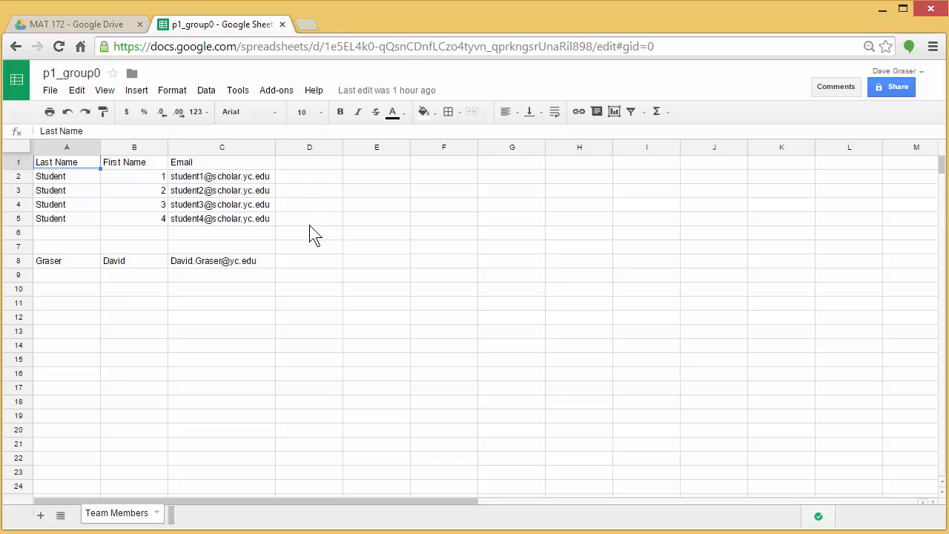
pyautogui.click(284, 25)
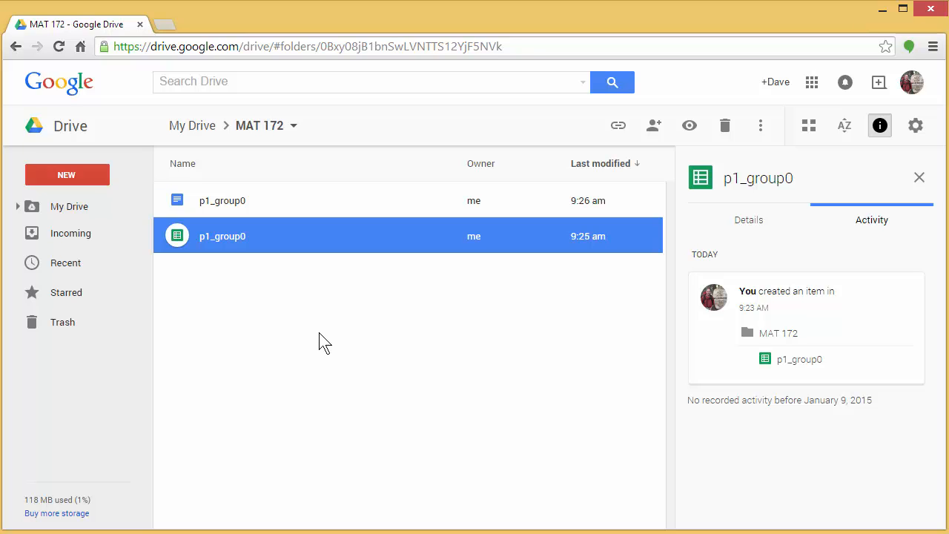
# - Open the p1_group0 document from the MAT 172 folder and enter "Name:" as its first line
pyautogui.doubleClick(223, 202)
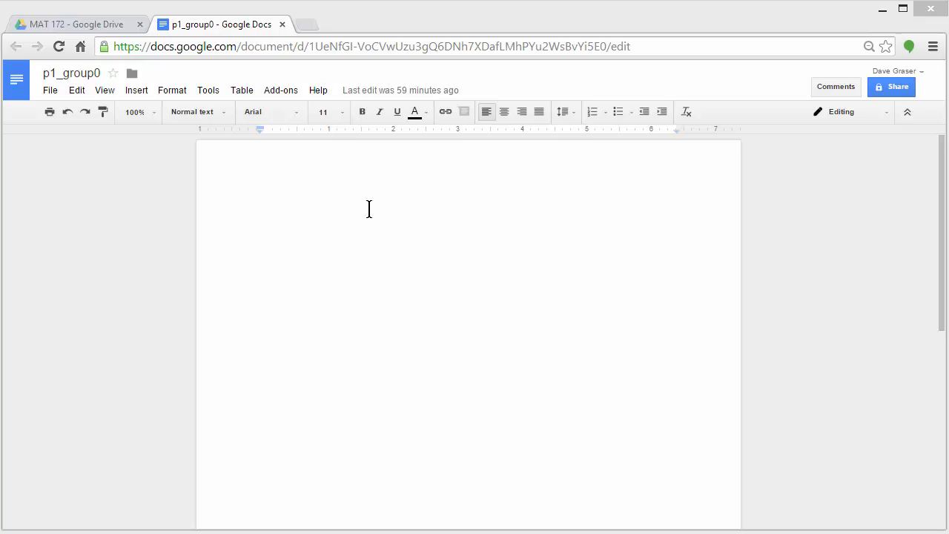
pyautogui.click(307, 198)
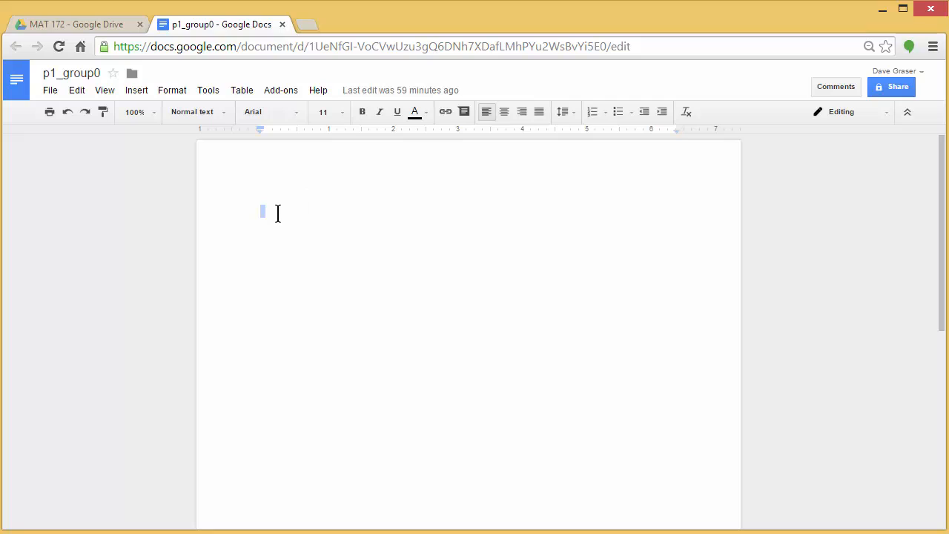
pyautogui.click(277, 213)
pyautogui.write('Name:')
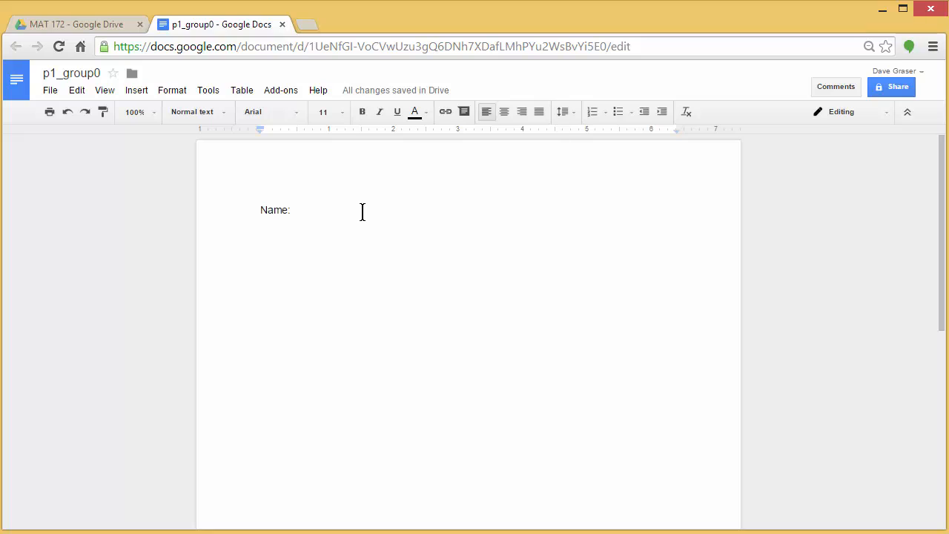
pyautogui.press('Return')
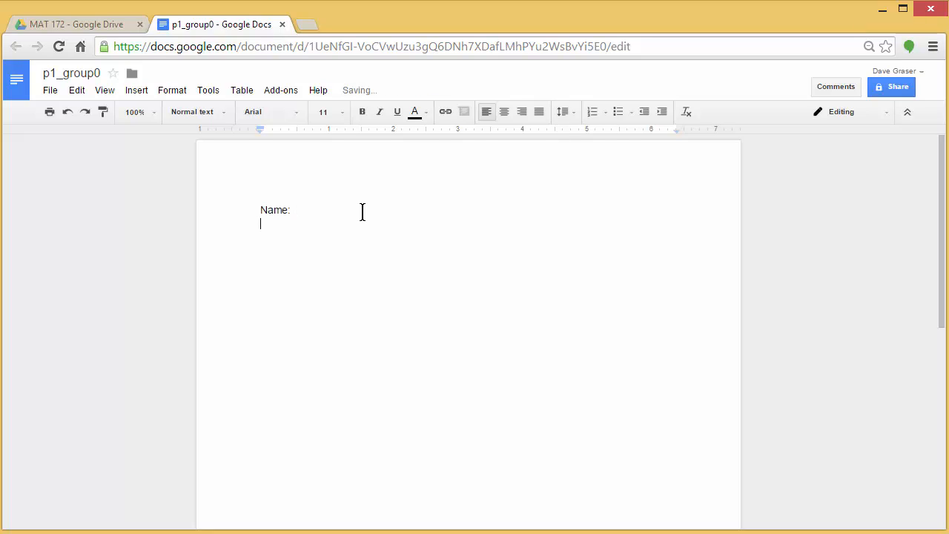
# - Enter "Well 3 contamination level:" on the line below "Name:"
pyautogui.write('Well 3 ')
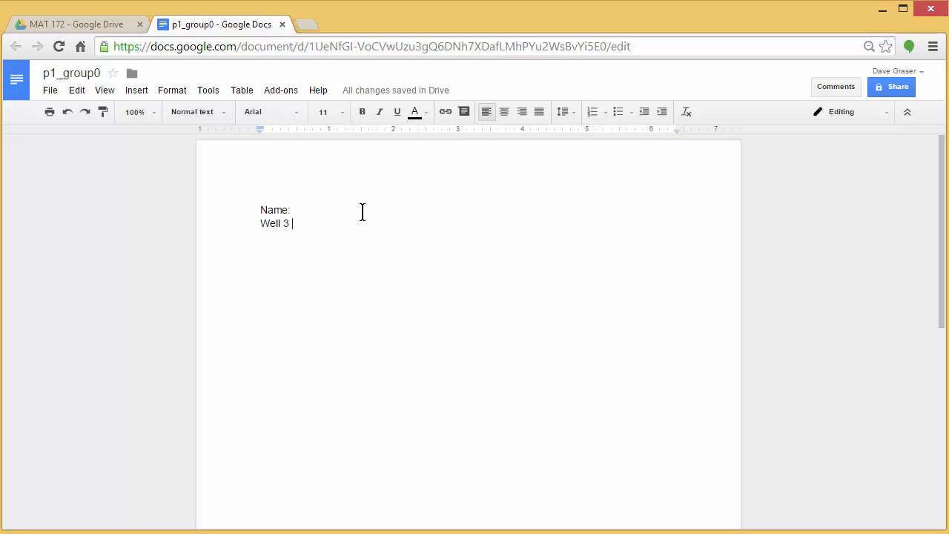
pyautogui.write('contami')
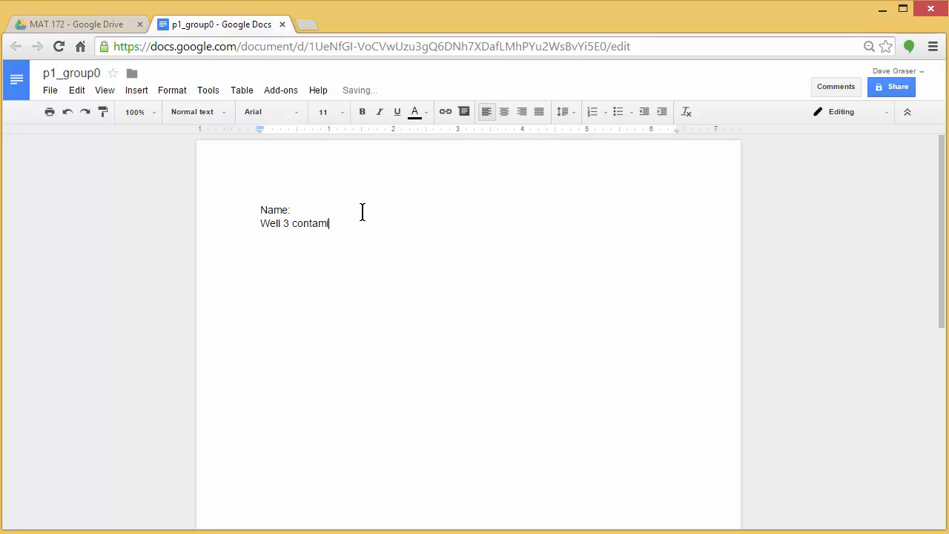
pyautogui.write('nation')
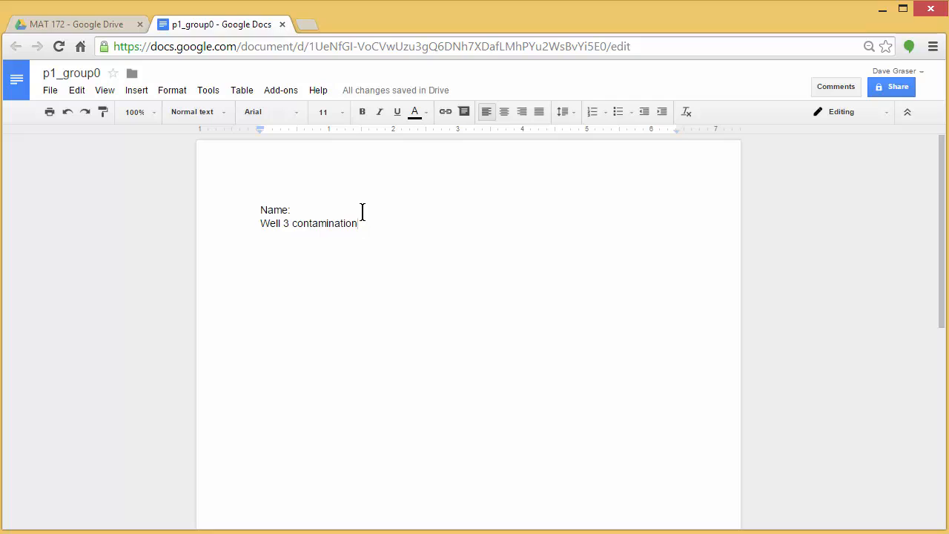
pyautogui.write(' level')
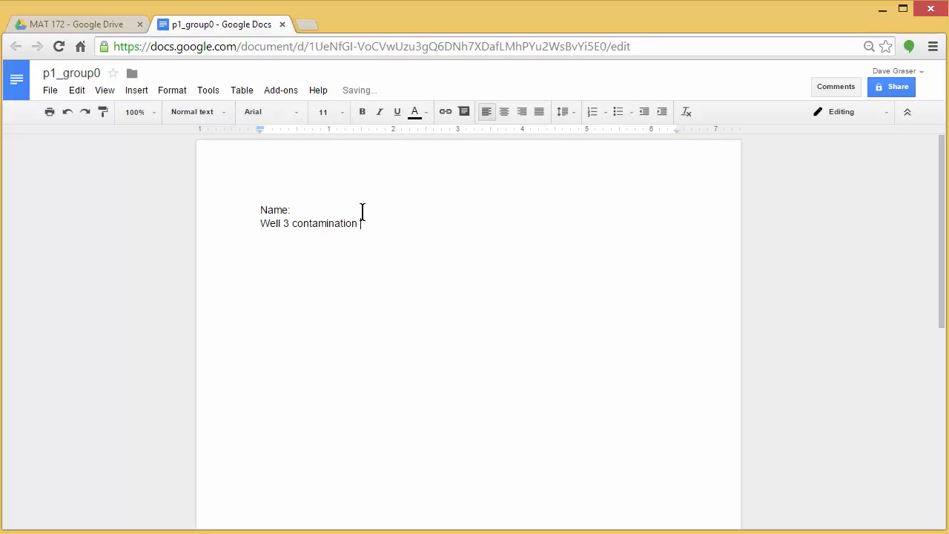
pyautogui.write(':')
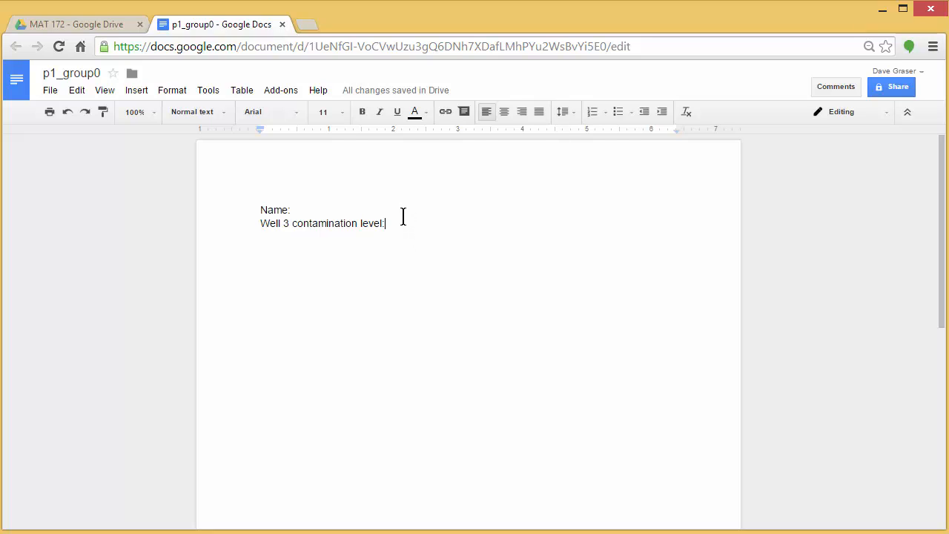
# - Below a blank line, add the variable label "w1:" with only the 1 formatted as a subscript
pyautogui.press('Return')
pyautogui.write('w1')
pyautogui.moveTo(274, 251); pyautogui.dragTo(269, 250)
pyautogui.click(170, 91)
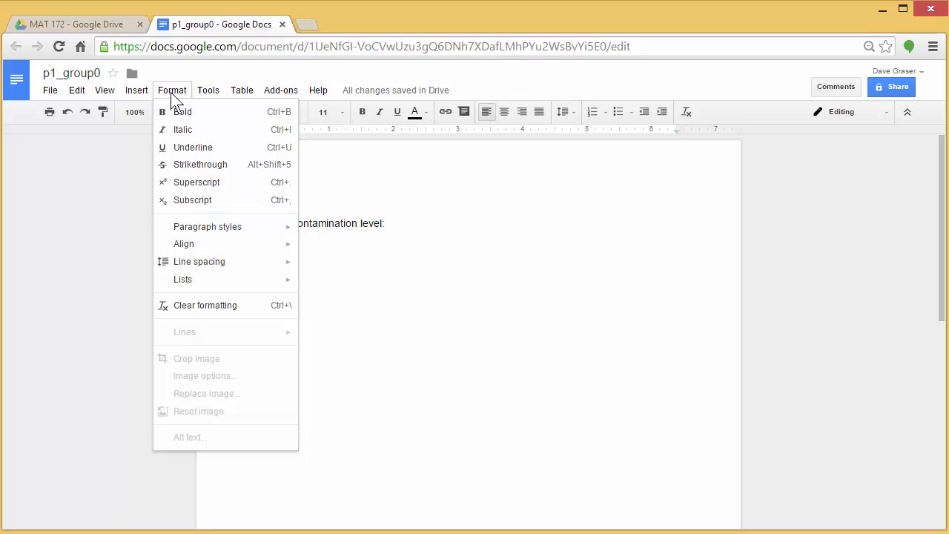
pyautogui.click(191, 200)
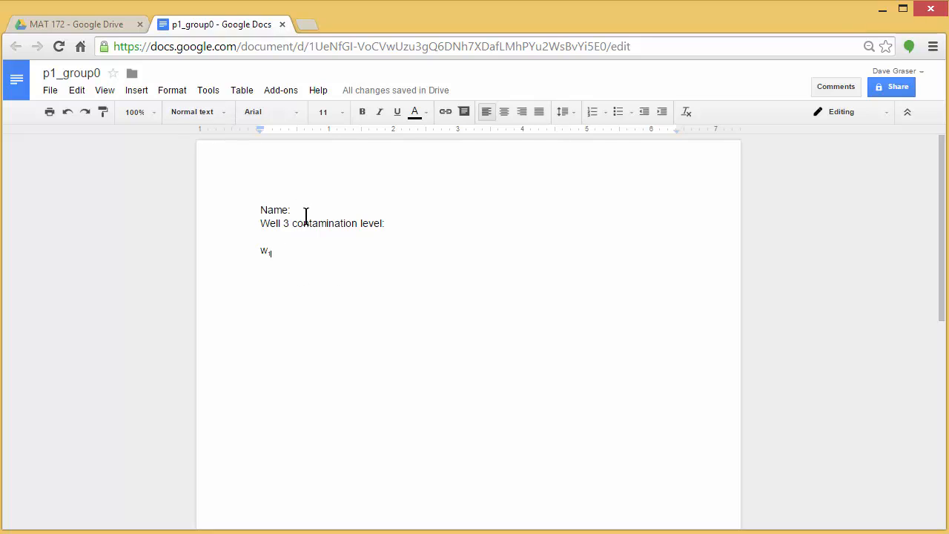
pyautogui.click(167, 92)
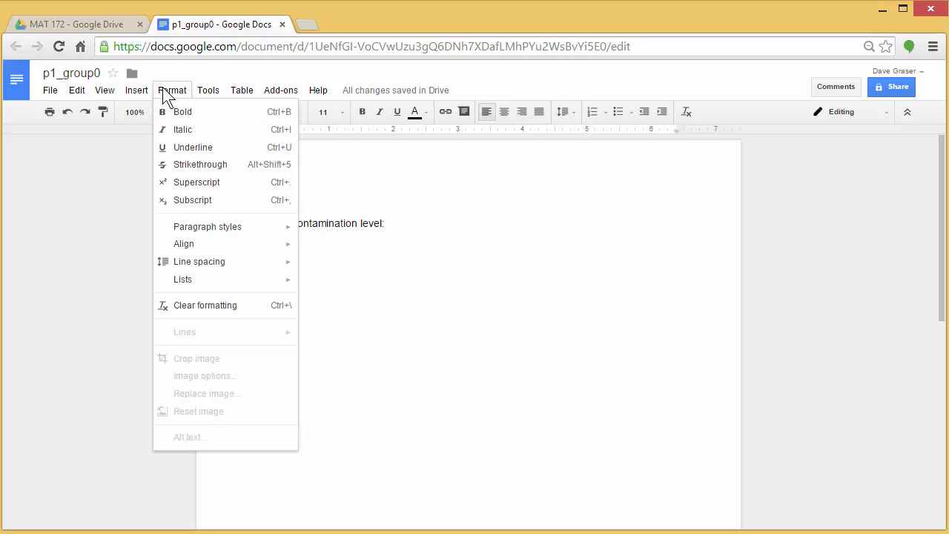
pyautogui.click(194, 201)
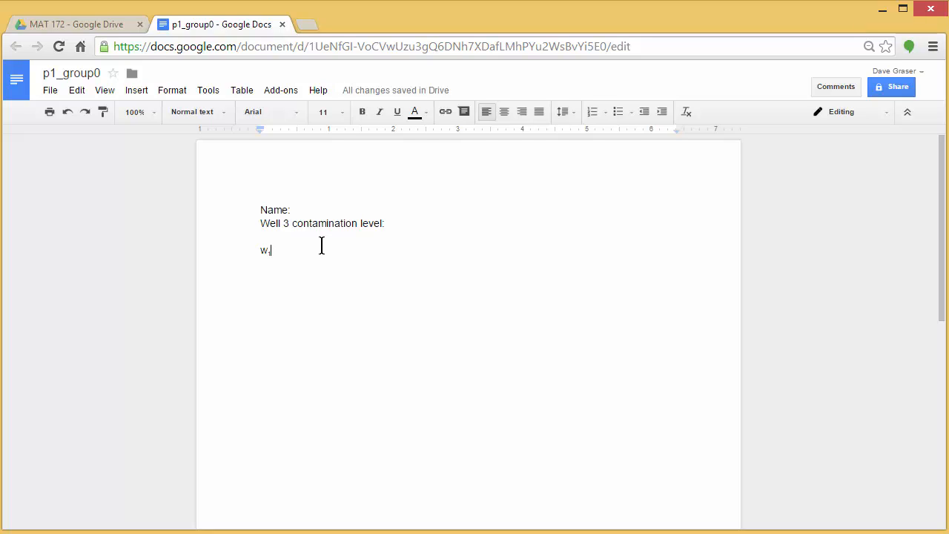
pyautogui.write('1')
pyautogui.hotkey('ctrl', ',')
pyautogui.write(':')
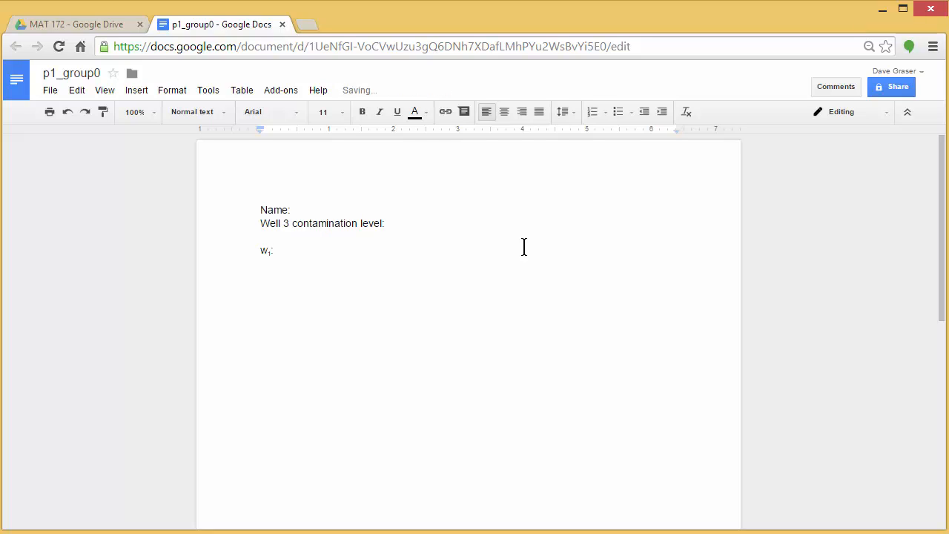
# - Complete the w1 line with the description "amount of water from Well 1 in millions of gallons"
pyautogui.write(' amount of water from Well')
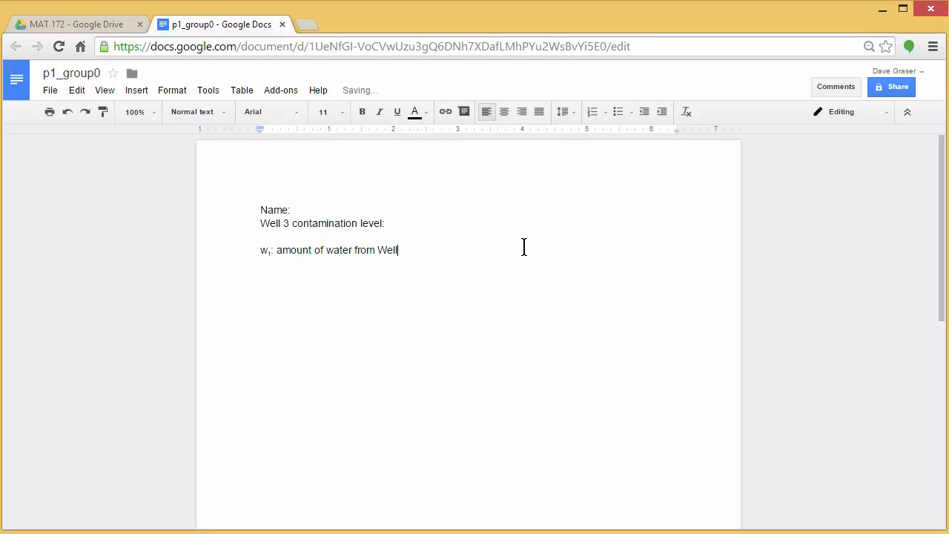
pyautogui.write(' 1 in millions og')
pyautogui.press('BackSpace')
pyautogui.write('f gallons')
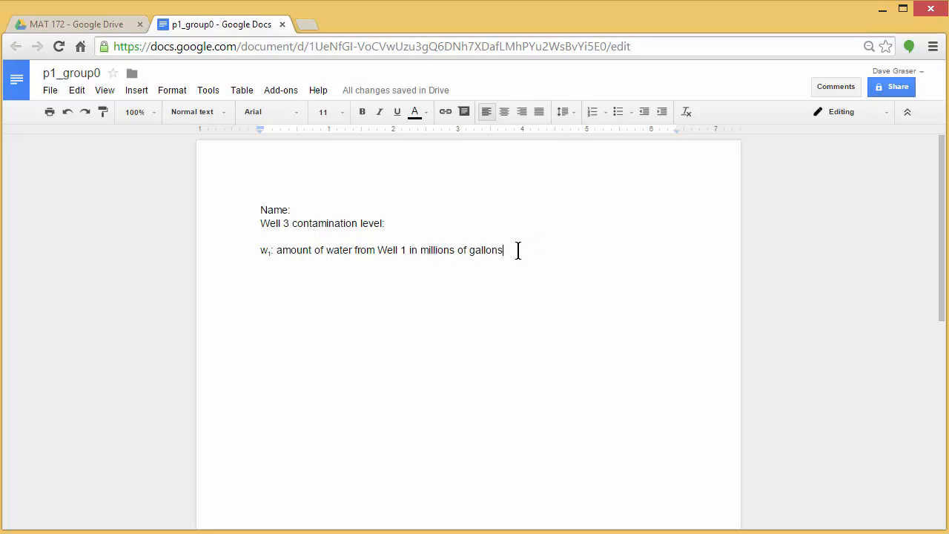
# - Add a new line reading "w2: amount of water from Well 2 in millions of gallons"
pyautogui.press('Return')
pyautogui.write('w2: ')
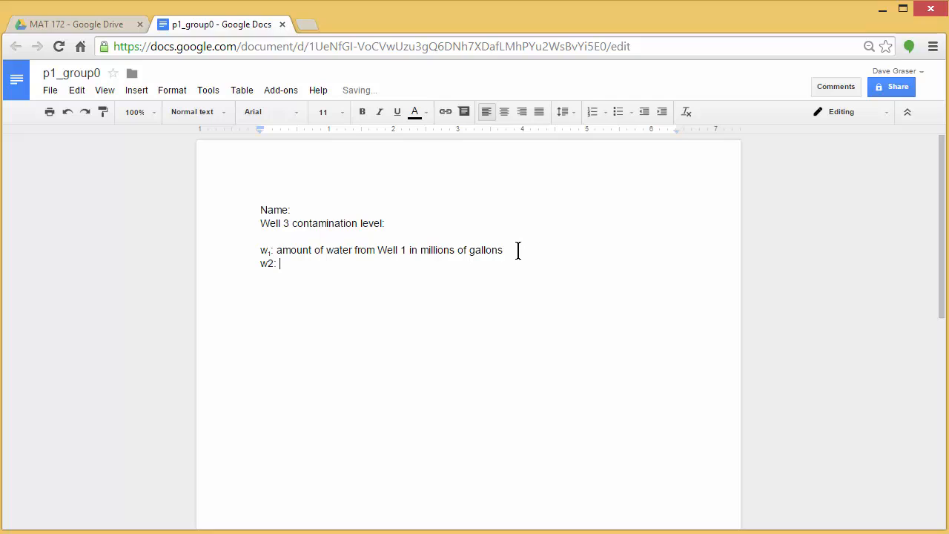
pyautogui.write('amount of water from ')
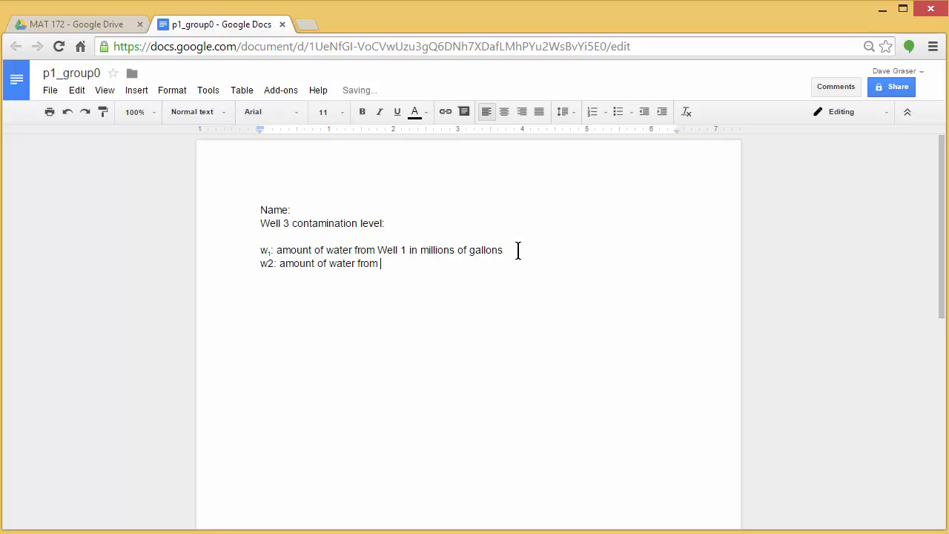
pyautogui.write('Well 2 in millions of gallons')
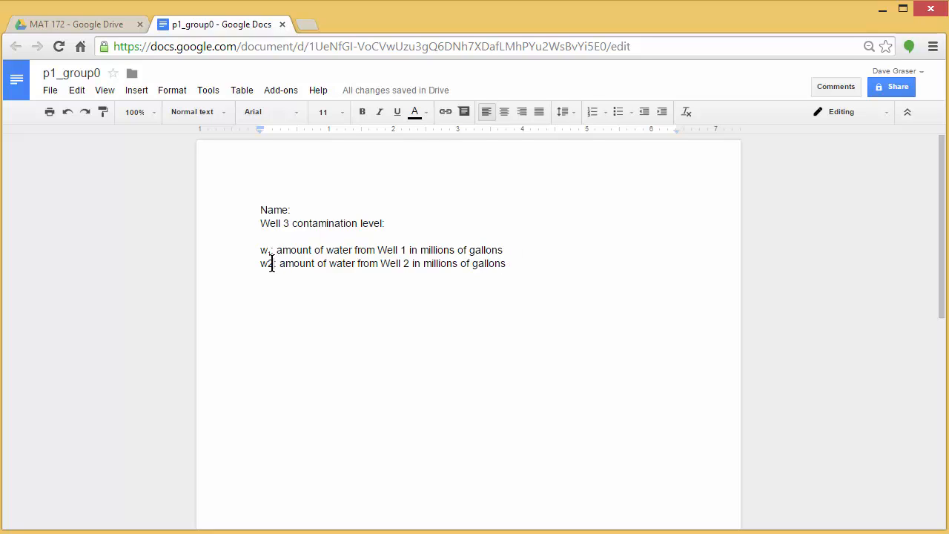
# - Format the 2 in the "w2" label as a subscript
pyautogui.moveTo(274, 264); pyautogui.dragTo(267, 264)
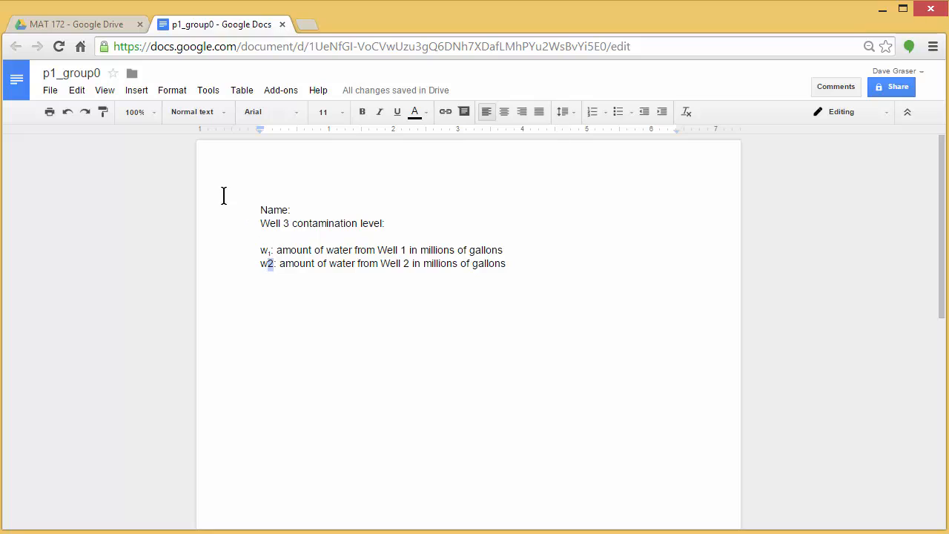
pyautogui.click(165, 90)
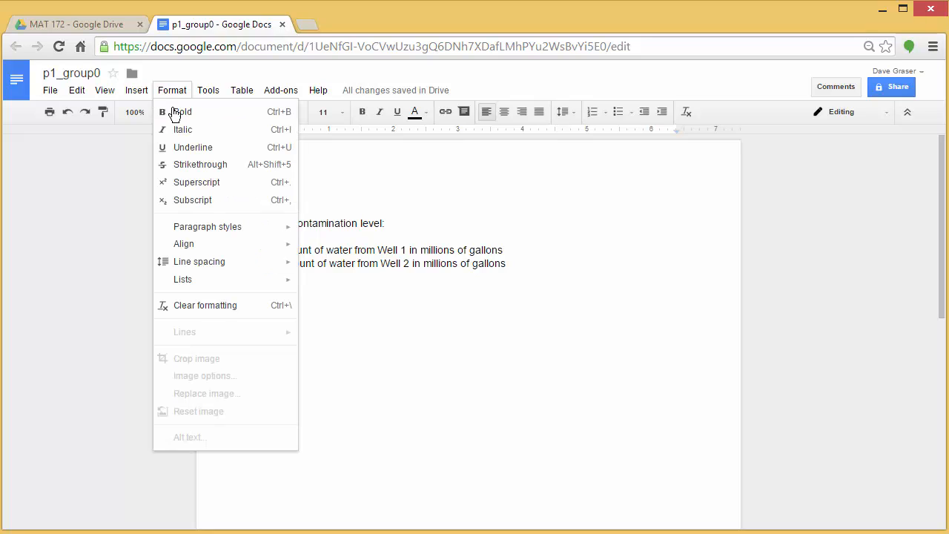
pyautogui.click(193, 205)
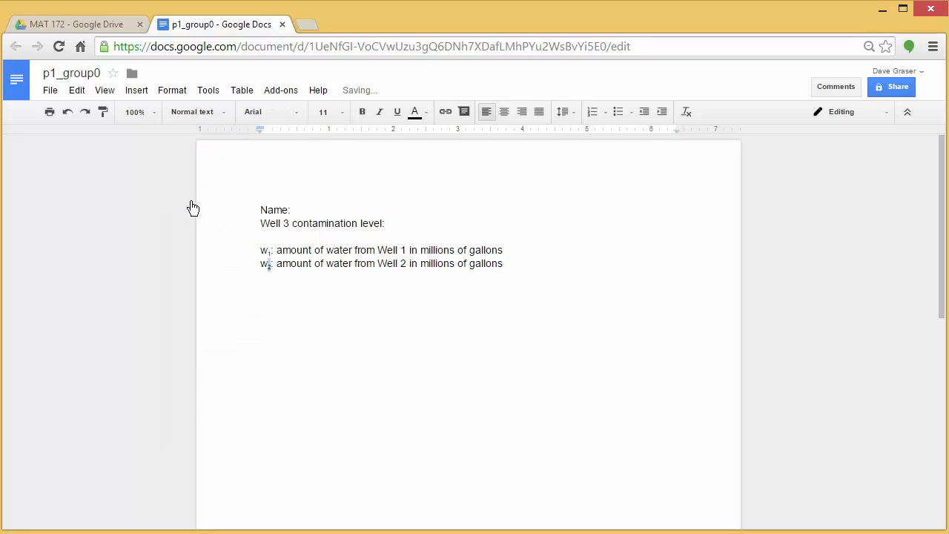
pyautogui.click(169, 91)
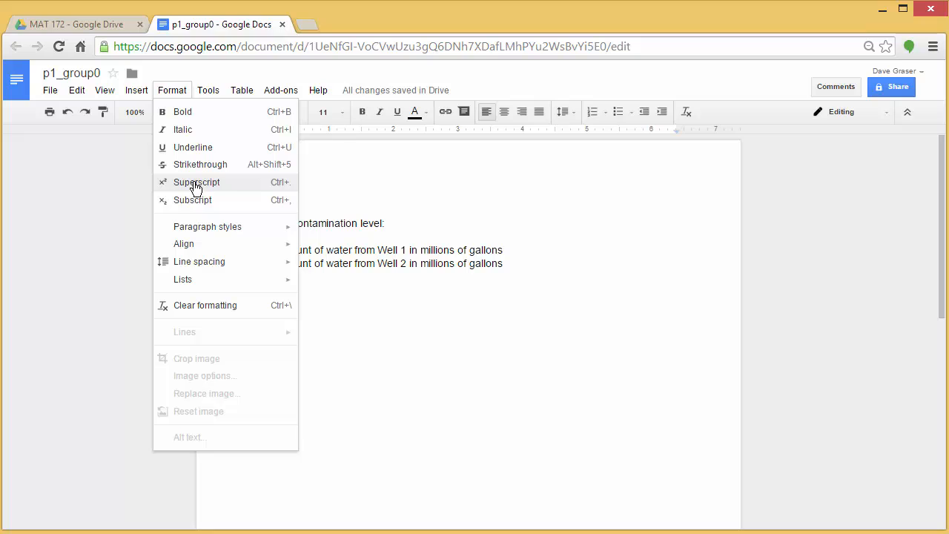
pyautogui.click(409, 298)
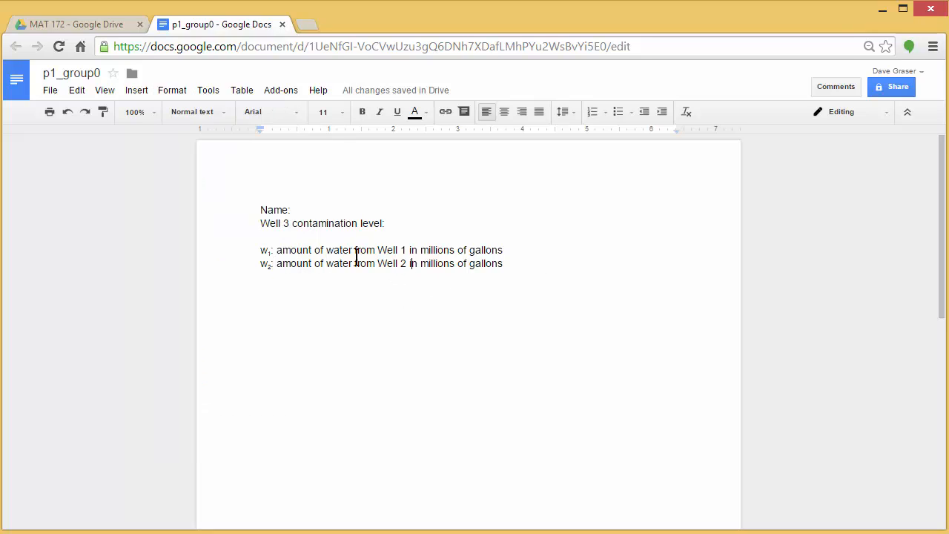
# - Copy the whole w2 line and paste it onto a new line directly below
pyautogui.click(502, 251)
pyautogui.write('.')
pyautogui.moveTo(504, 263); pyautogui.dragTo(261, 265)
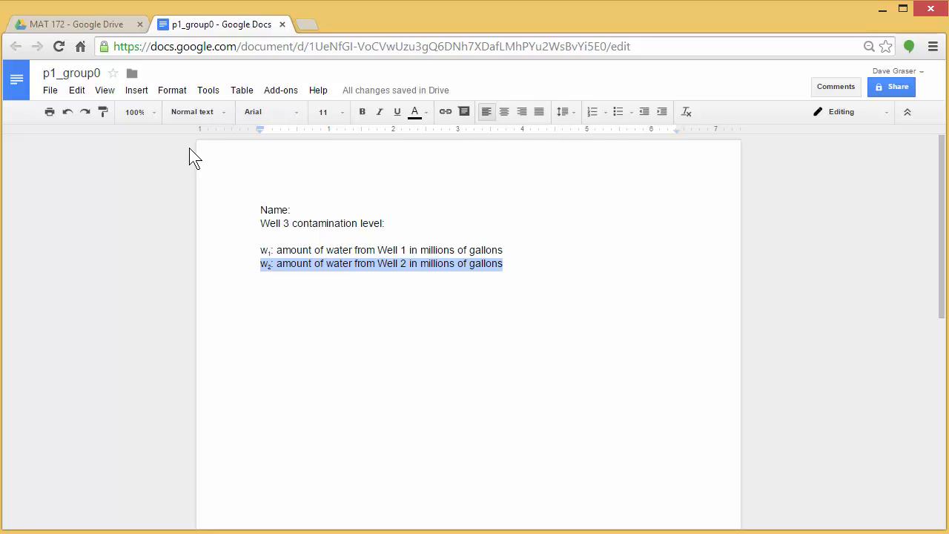
pyautogui.click(78, 91)
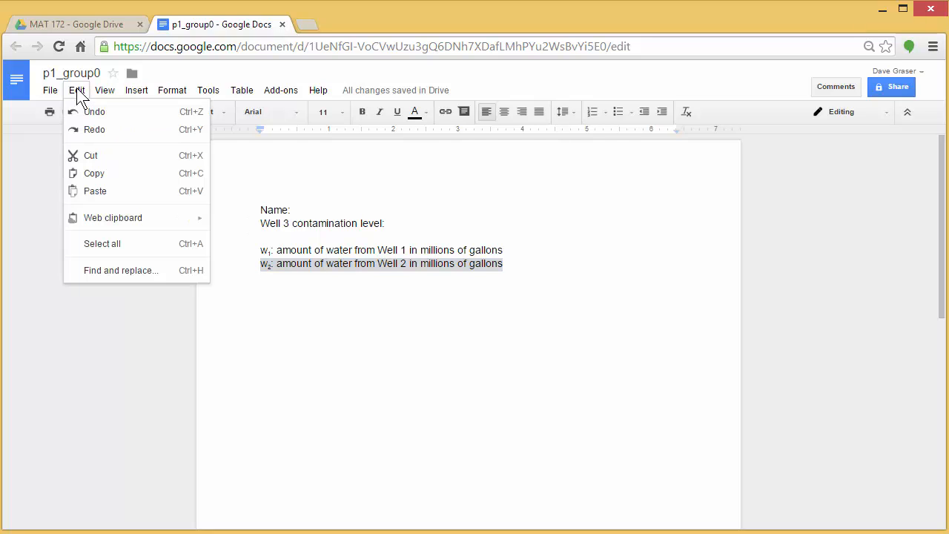
pyautogui.click(96, 179)
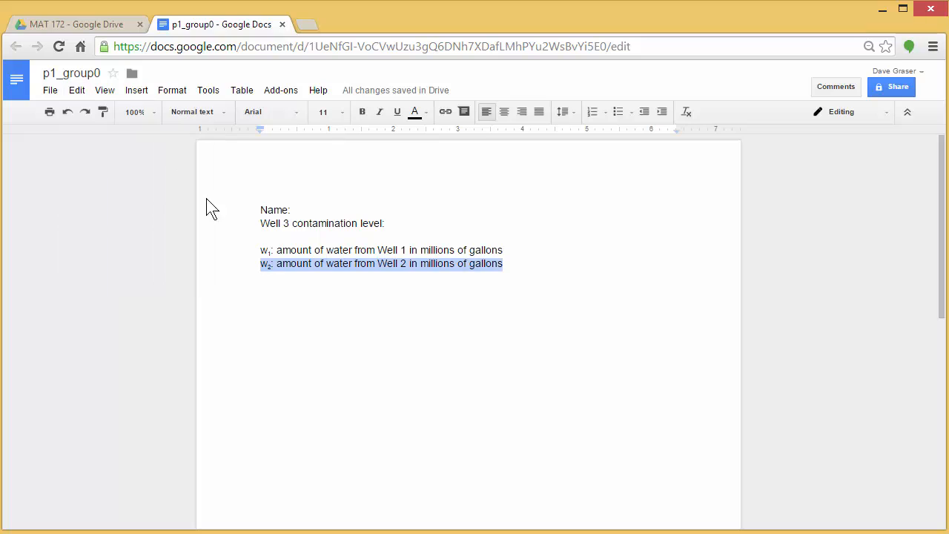
pyautogui.click(505, 264)
pyautogui.press('Return')
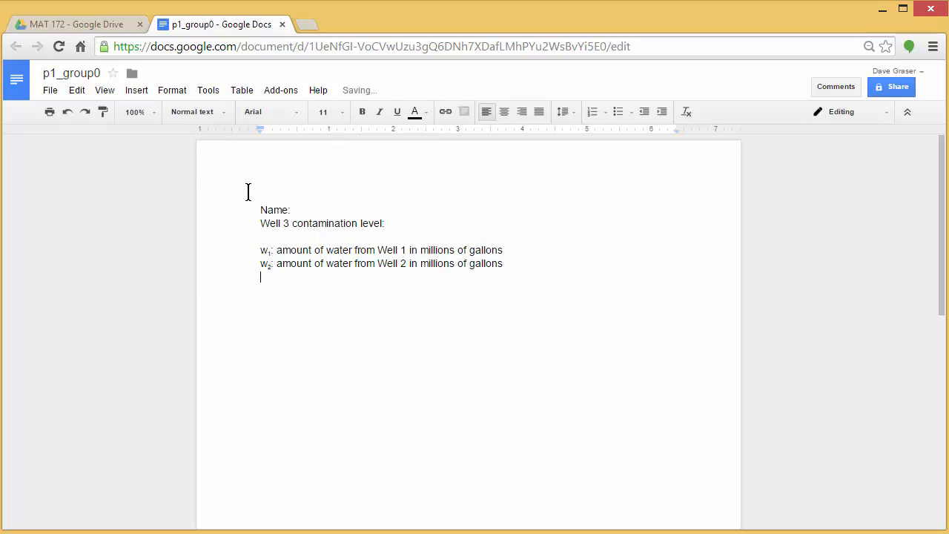
pyautogui.click(76, 93)
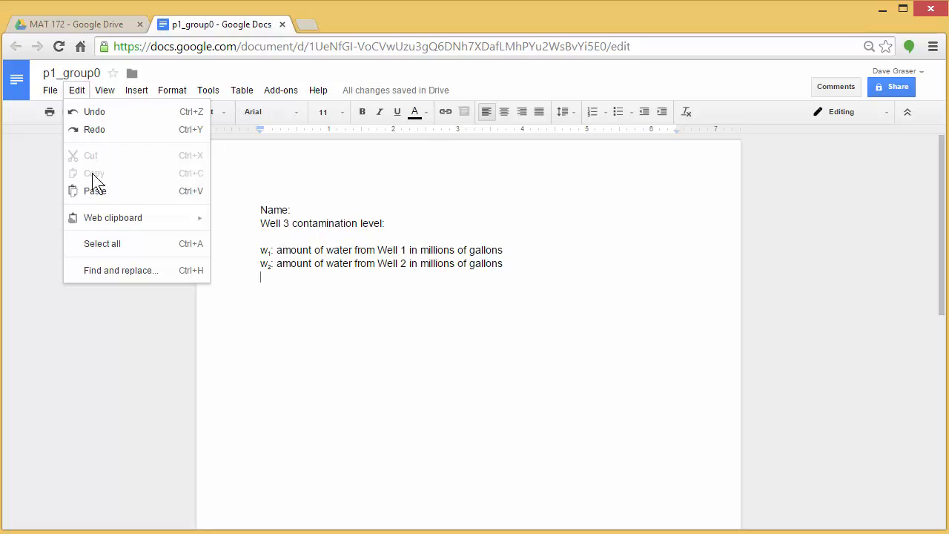
pyautogui.click(97, 195)
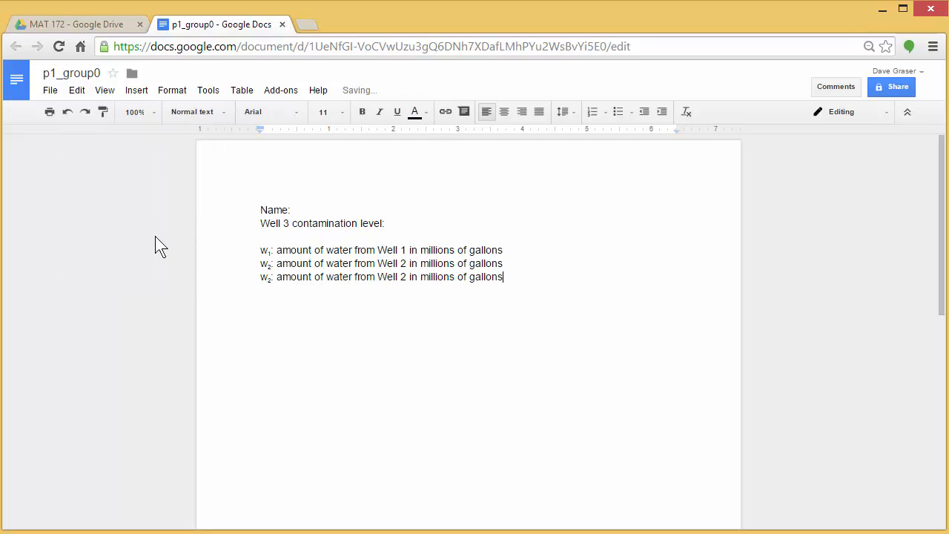
# - Change the duplicated last definition line to w3 with the subscript 3 and "Well 3" in its description
pyautogui.click(267, 284)
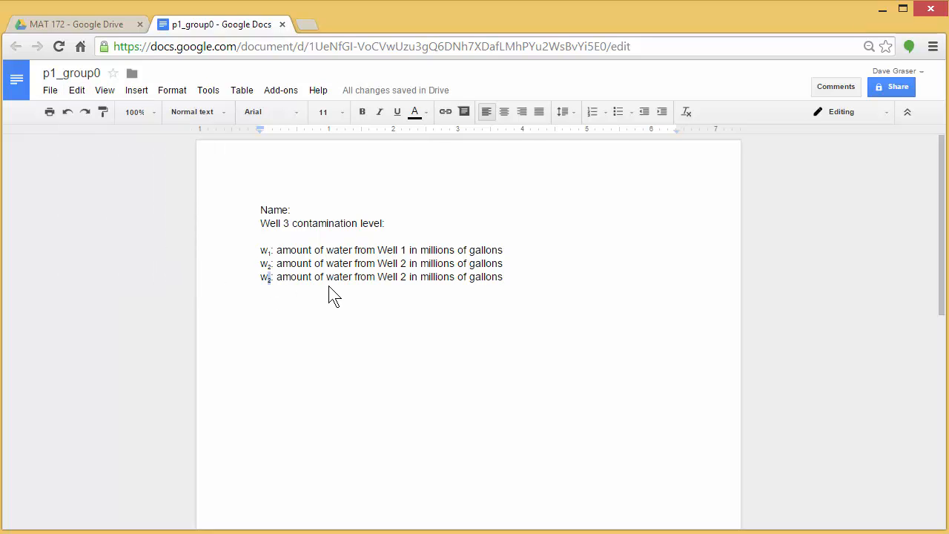
pyautogui.press('BackSpace')
pyautogui.write('3')
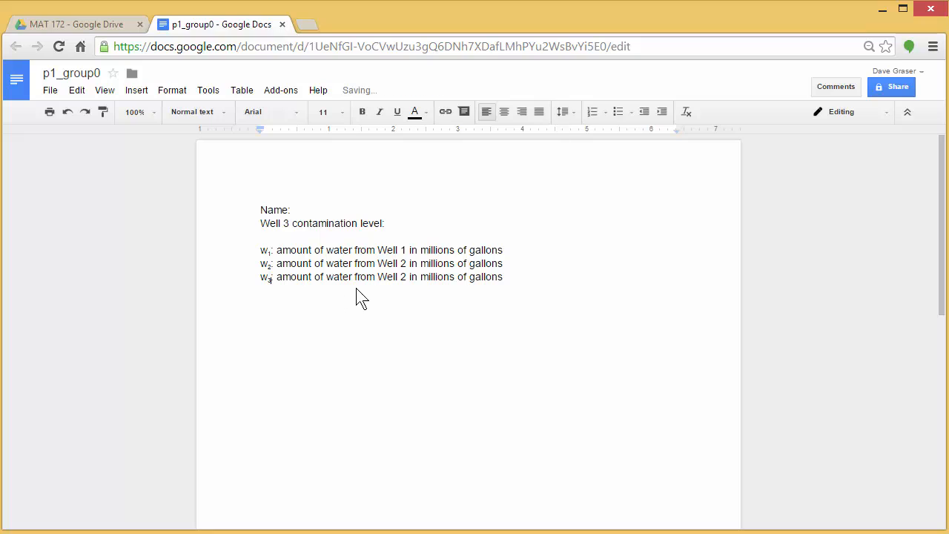
pyautogui.click(403, 278)
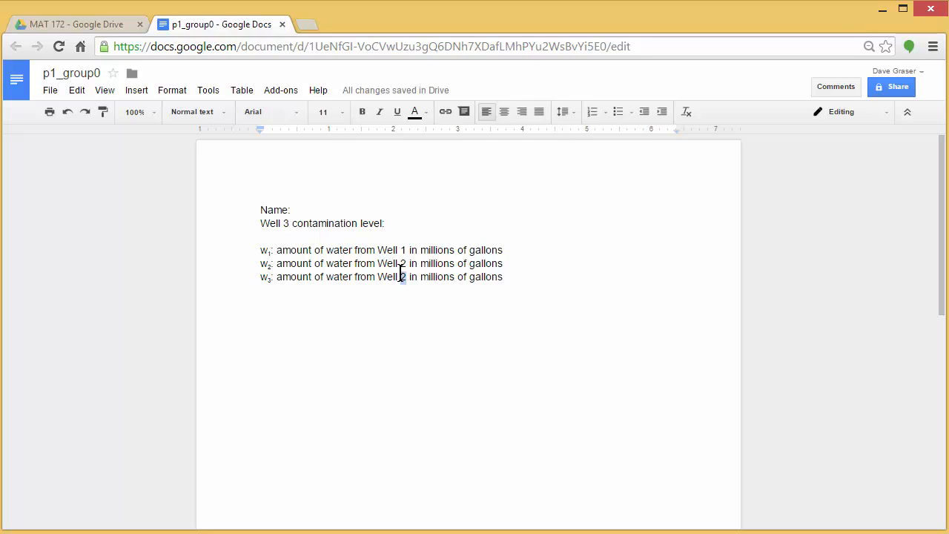
pyautogui.press('BackSpace')
pyautogui.write('3')
# - Insert a table with three columns and five rows below the w3 definition line, leaving a blank line between
pyautogui.click(501, 277)
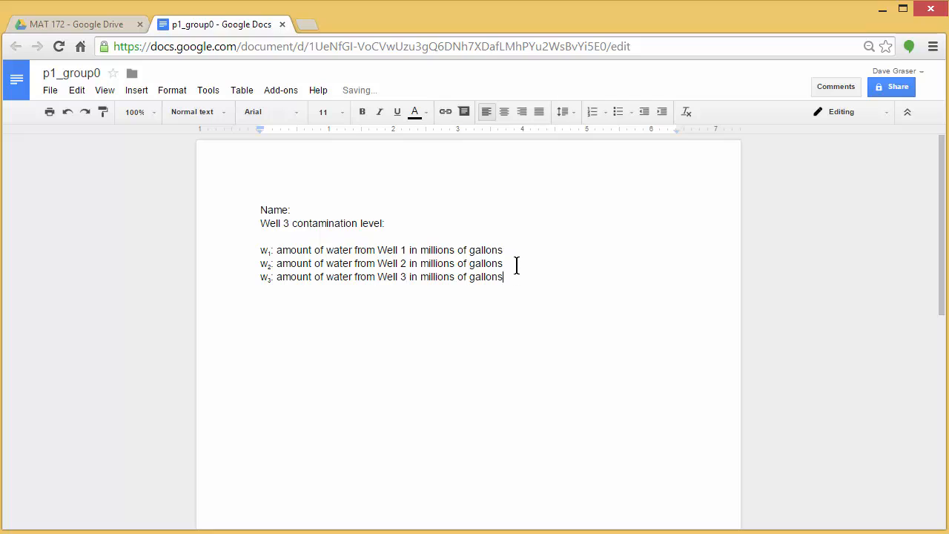
pyautogui.press('Return')
pyautogui.press('Return')
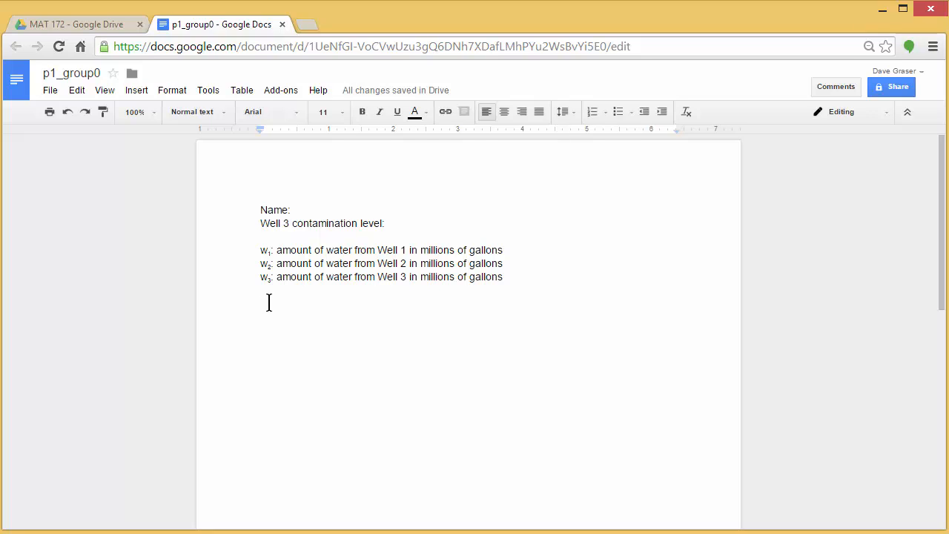
pyautogui.click(136, 91)
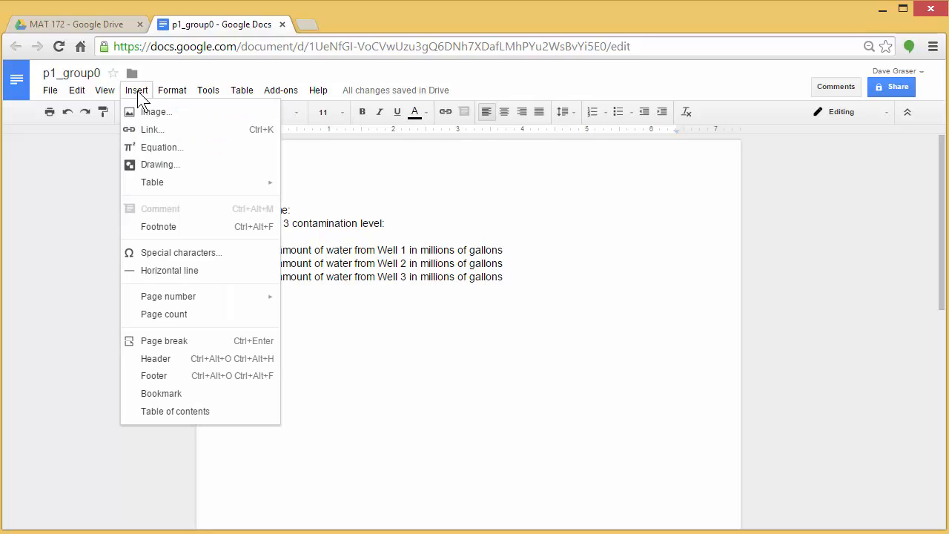
pyautogui.moveTo(155, 191)
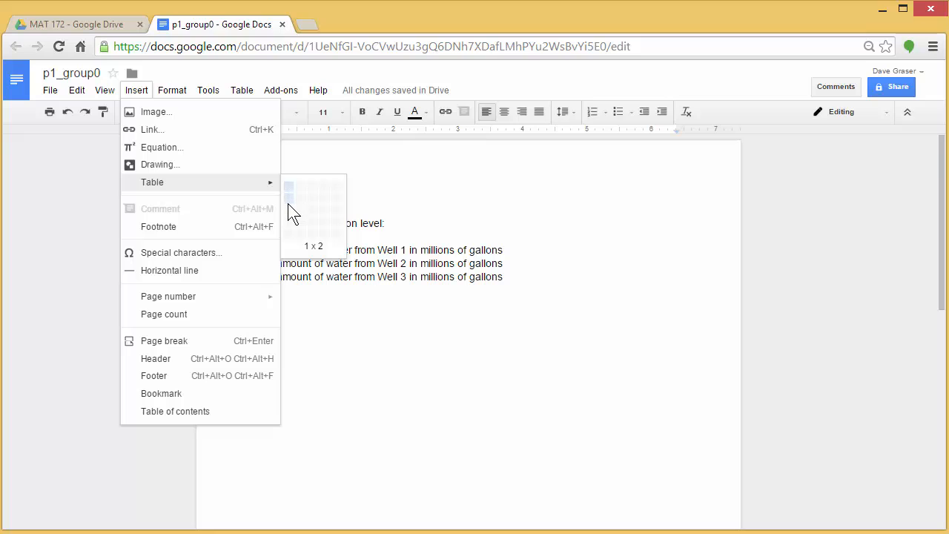
pyautogui.click(317, 244)
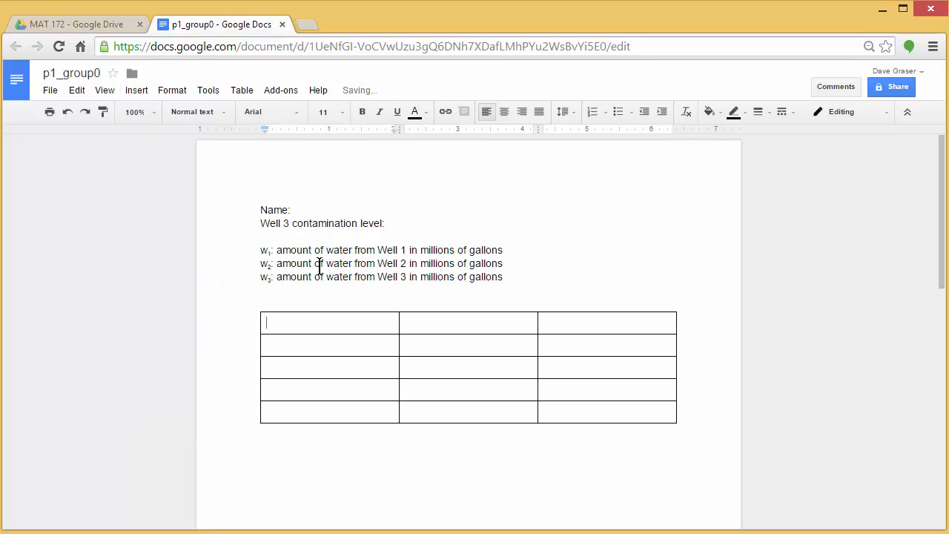
# - Label the first column's second to fifth rows "Well 1", "Well 2", "Well 3" and "Mixture"
pyautogui.click(301, 348)
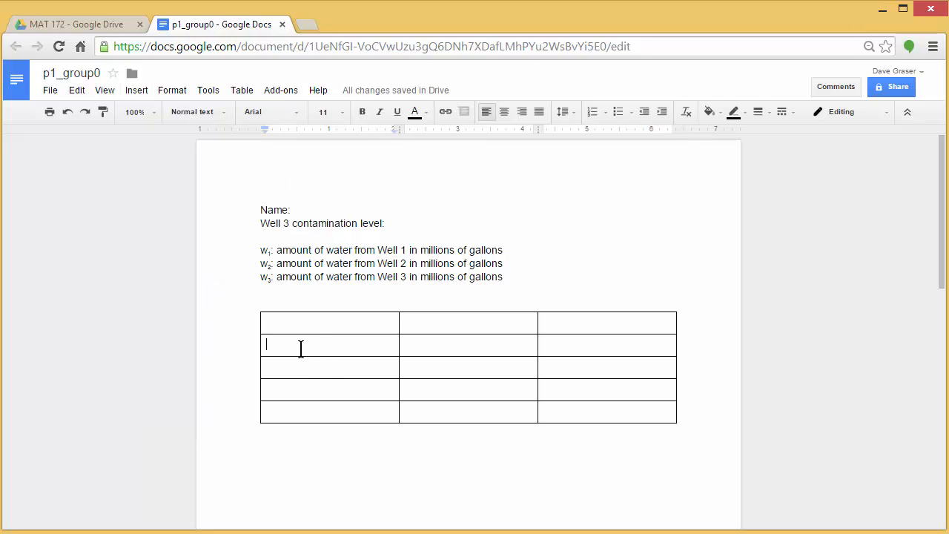
pyautogui.write('Well')
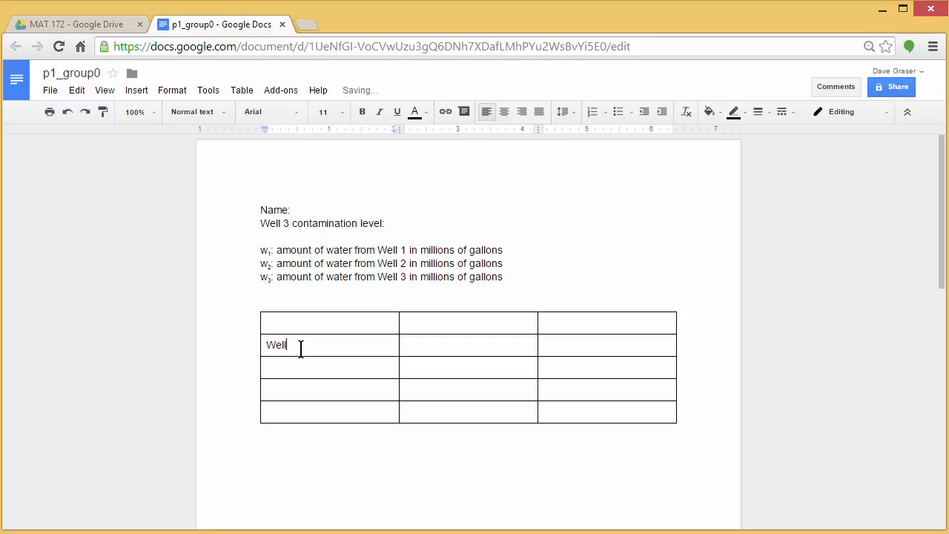
pyautogui.write(' 1')
pyautogui.click(292, 364)
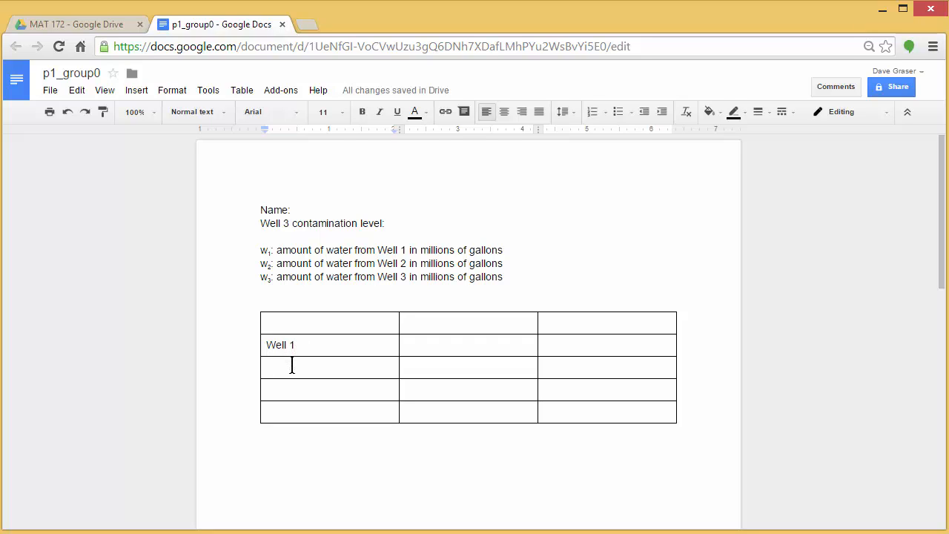
pyautogui.write('Well')
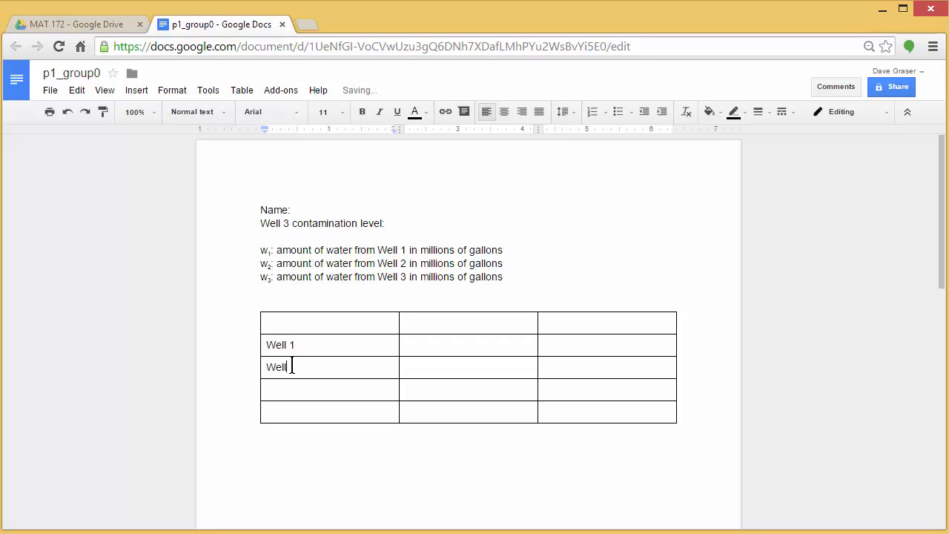
pyautogui.write(' 2')
pyautogui.click(286, 391)
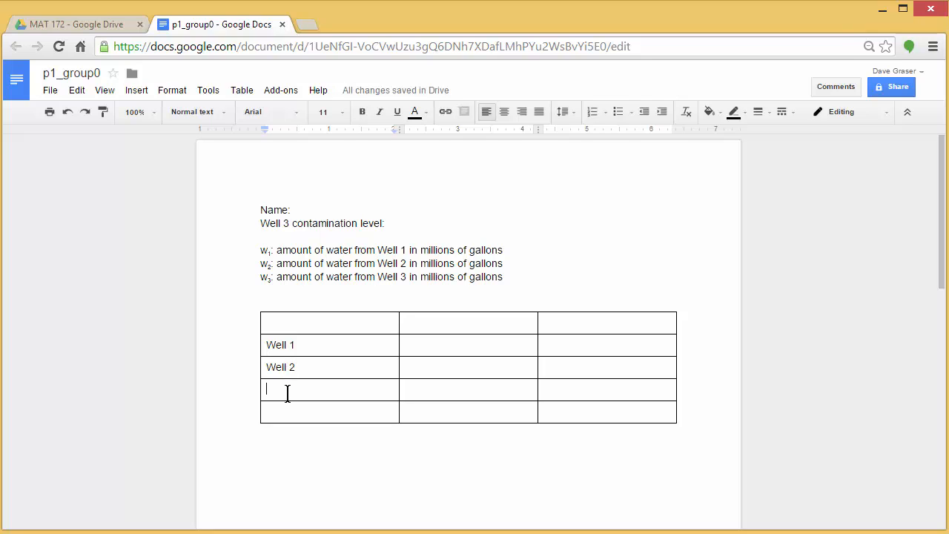
pyautogui.write('Well 3')
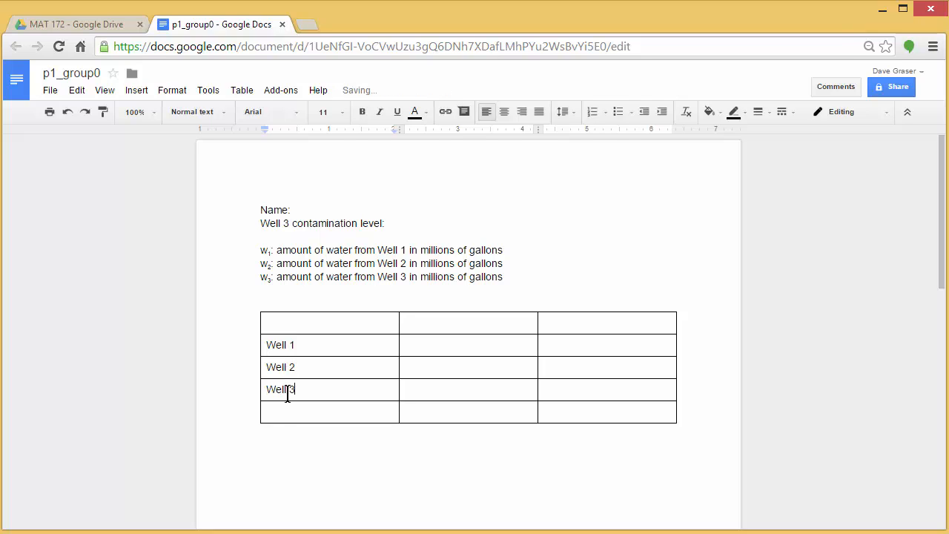
pyautogui.click(281, 411)
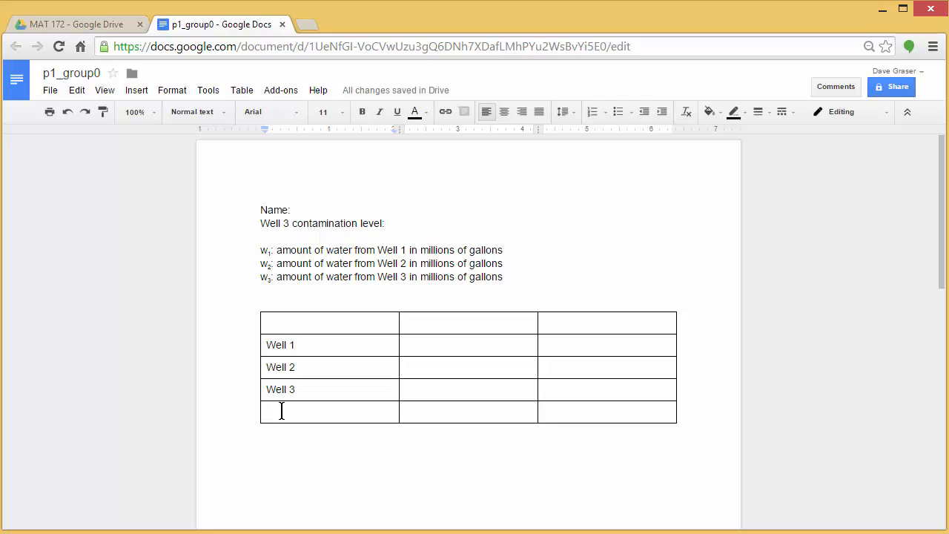
pyautogui.write('Mis')
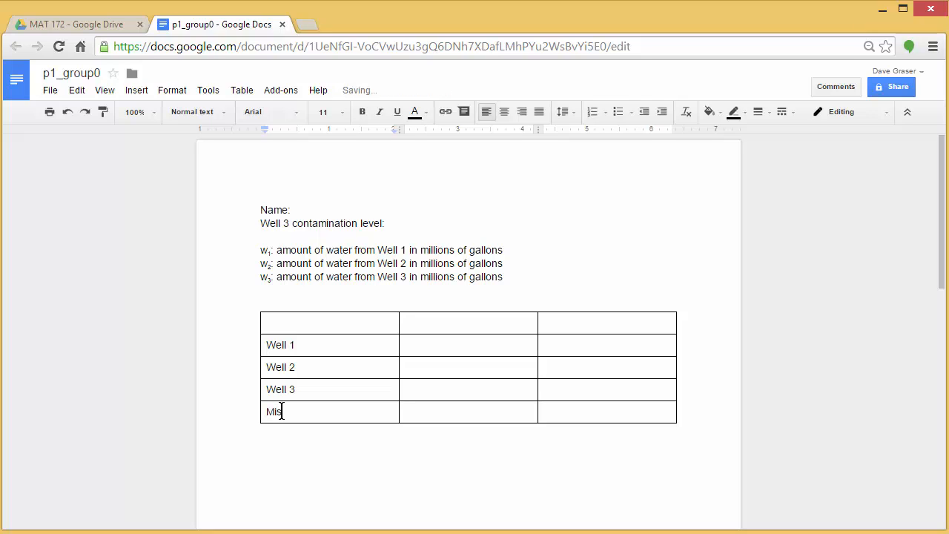
pyautogui.write('ture')
# - Head the table's second column "Amount of Water" and its third column "Amount of Arsenic"
pyautogui.click(449, 325)
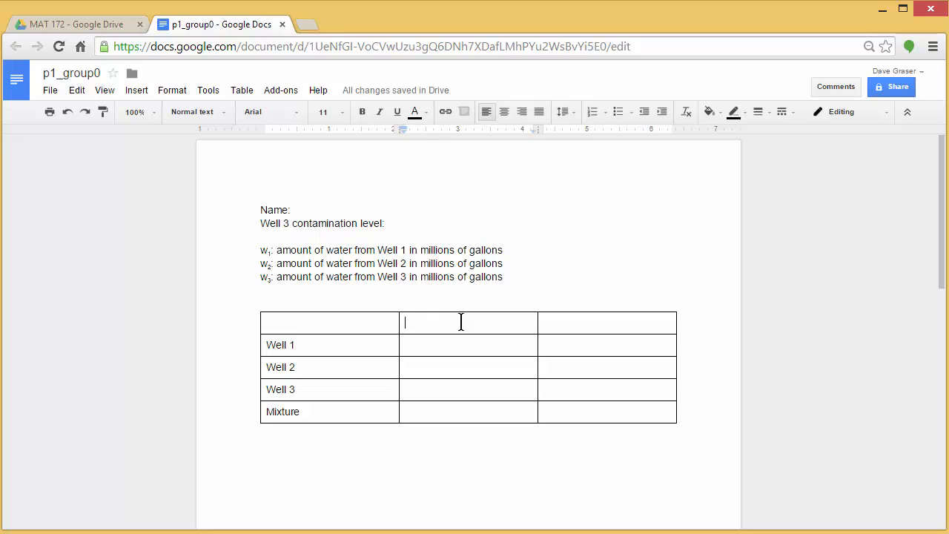
pyautogui.write('Amou')
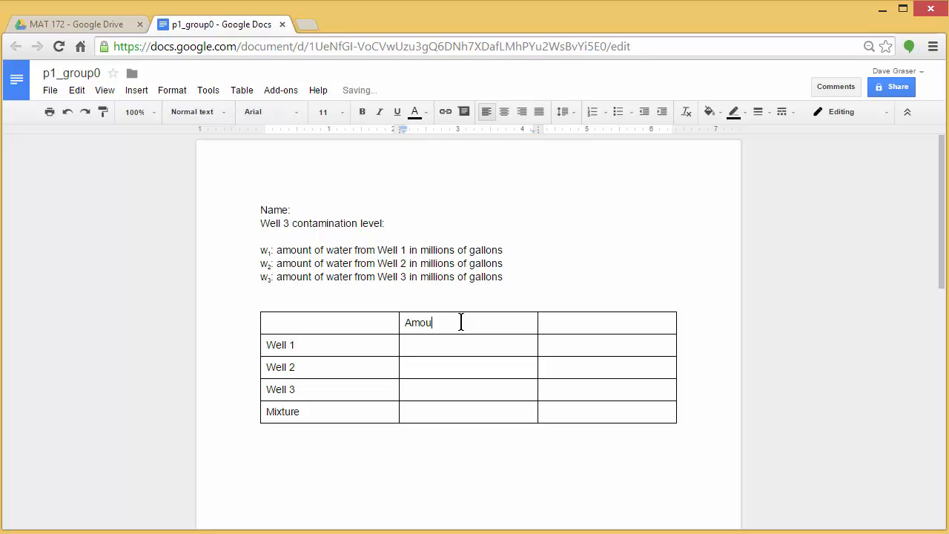
pyautogui.write('nt of Water')
pyautogui.click(585, 324)
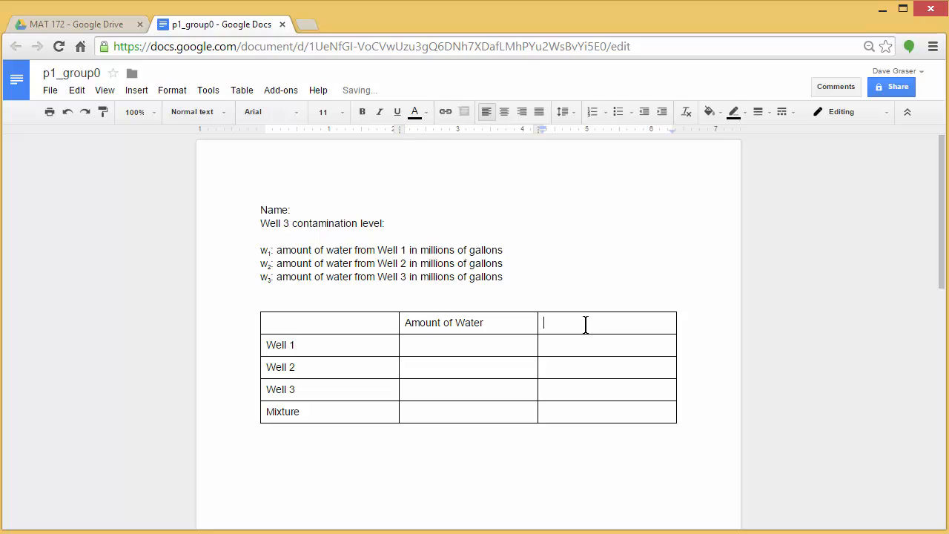
pyautogui.write('Amount of Arsenic')
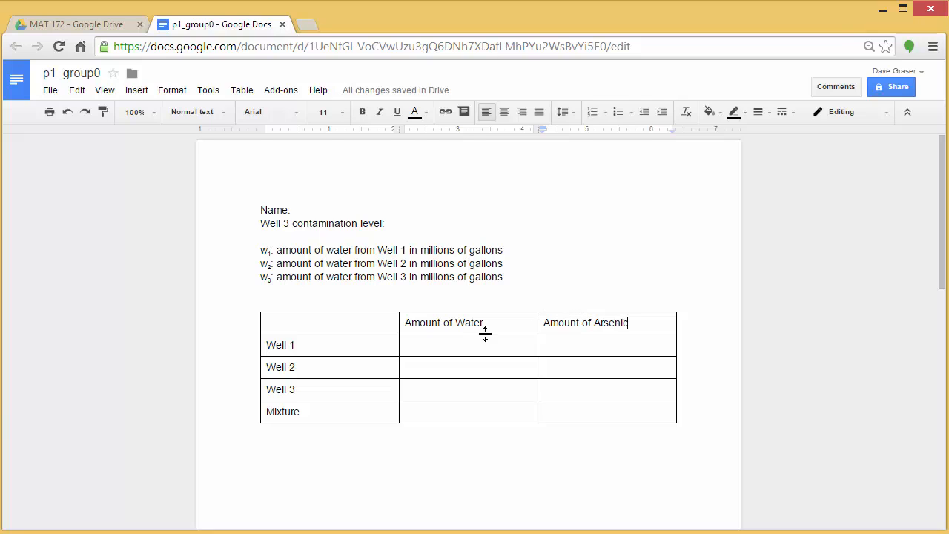
# - Center-align all cells in the Amount of Water and Amount of Arsenic columns
pyautogui.click(406, 322)
pyautogui.moveTo(409, 339); pyautogui.dragTo(567, 410)
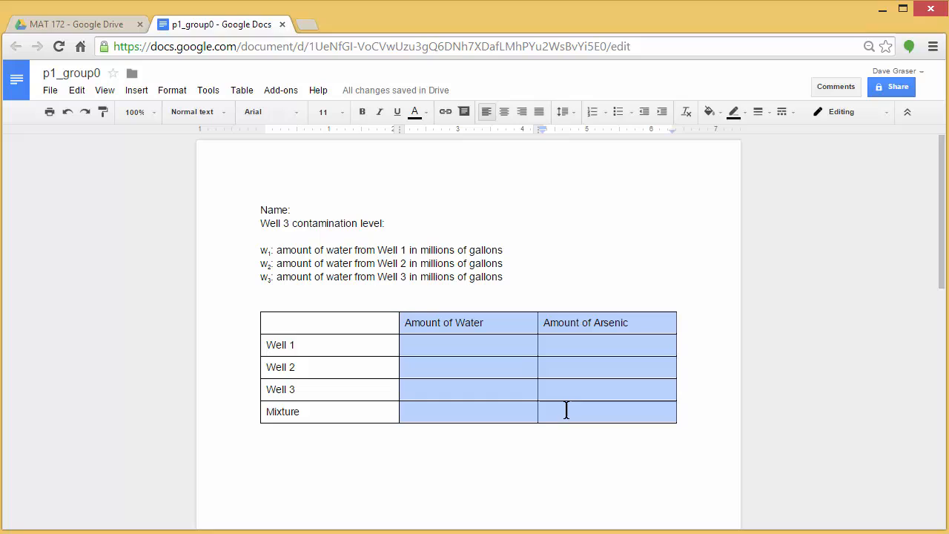
pyautogui.click(505, 112)
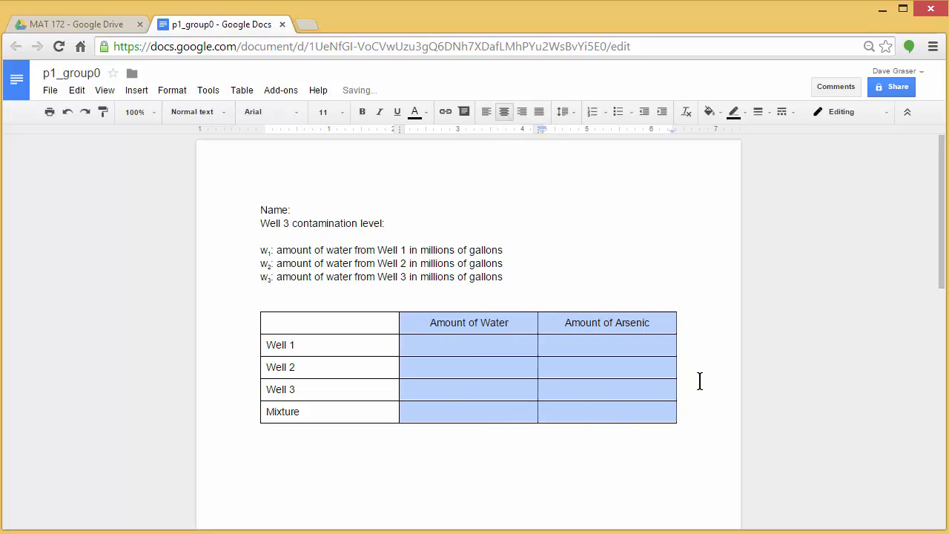
# - Add the line "Equation 1 for Total Amount of Water:" below the table, separated from it by blank space
pyautogui.click(657, 490)
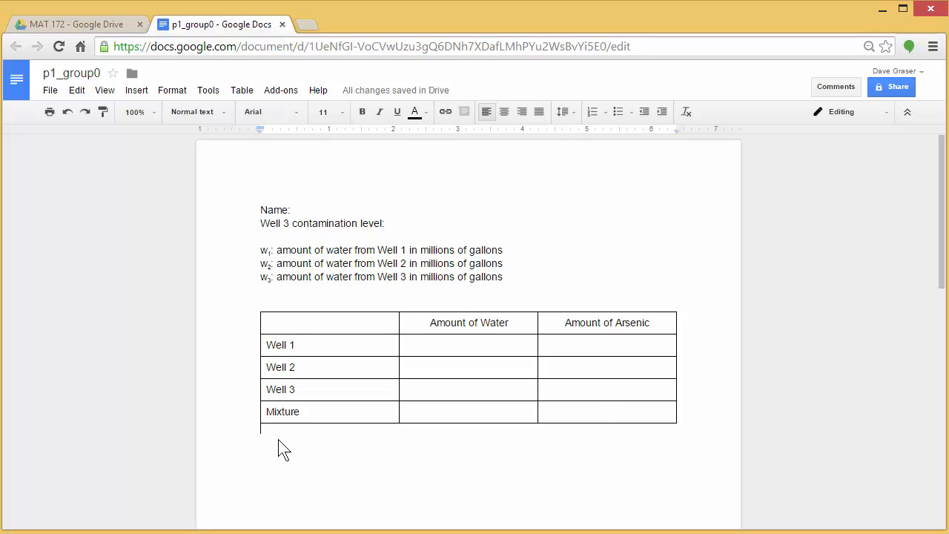
pyautogui.press('Return')
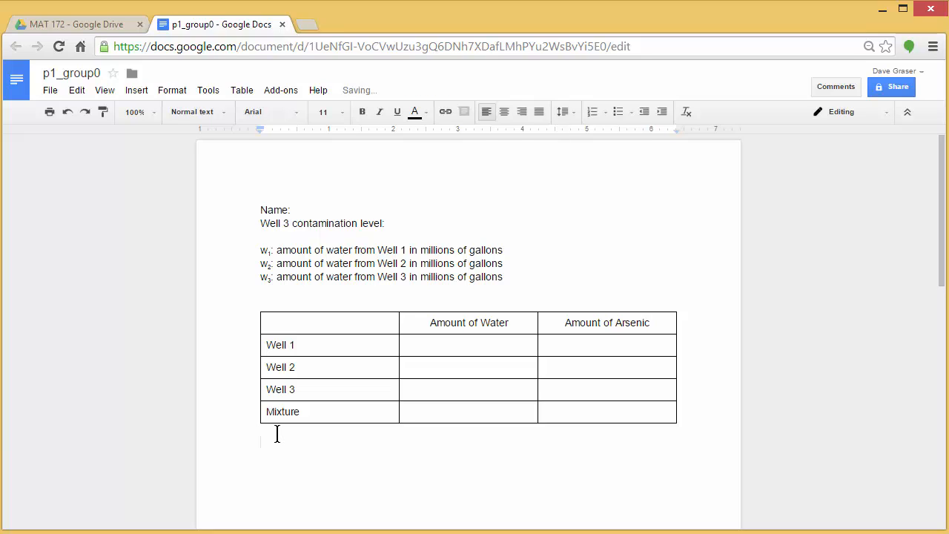
pyautogui.press('Return')
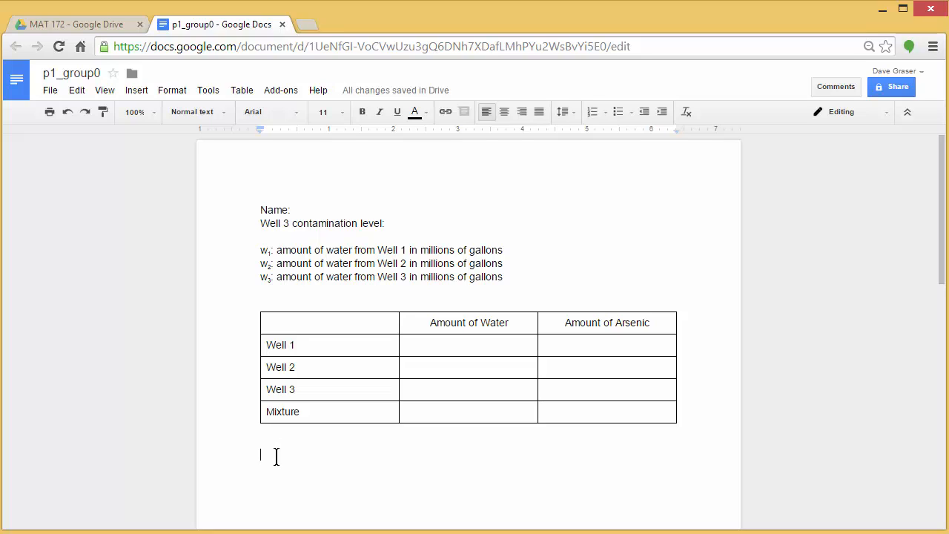
pyautogui.write('Equation 1 fo')
pyautogui.write('r ')
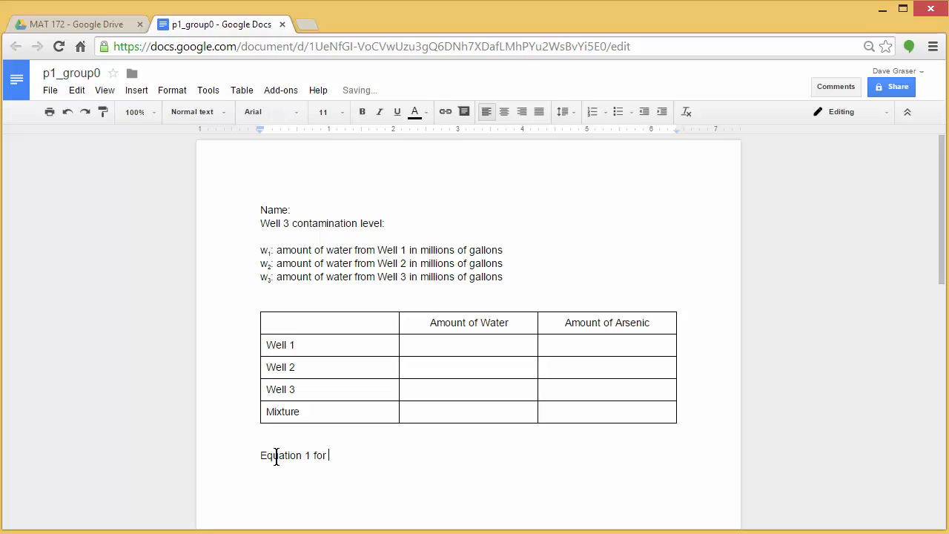
pyautogui.write('Total Amount of Water')
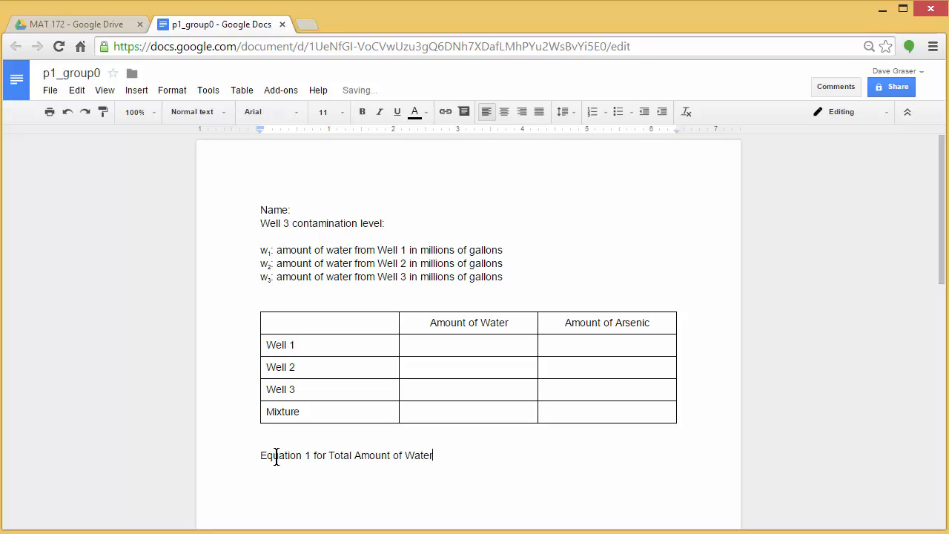
pyautogui.write(':')
# - Add the line "Equation 2 for Total Amount of Arsenic:" below the Equation 1 line with a blank line between
pyautogui.press('Return')
pyautogui.write('Equation 2 for Total')
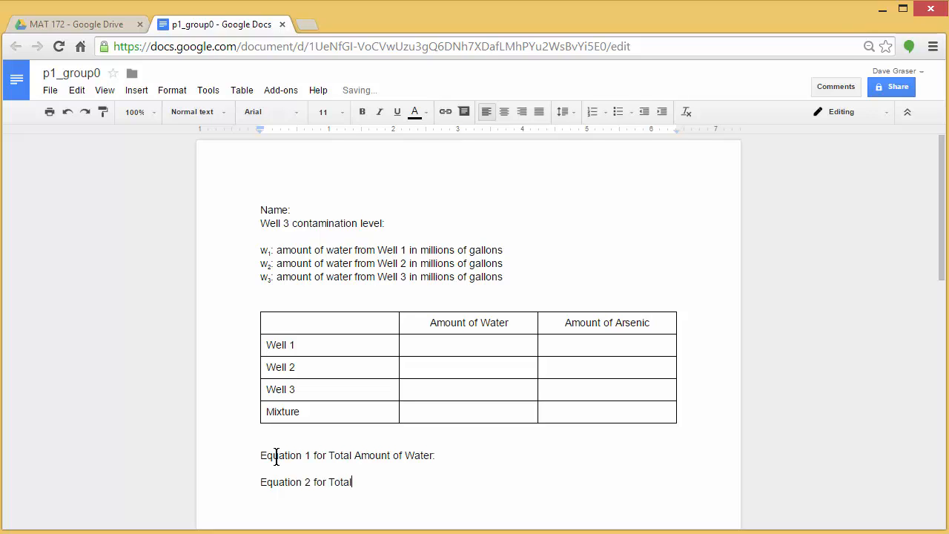
pyautogui.write(' Amount of Arsenic')
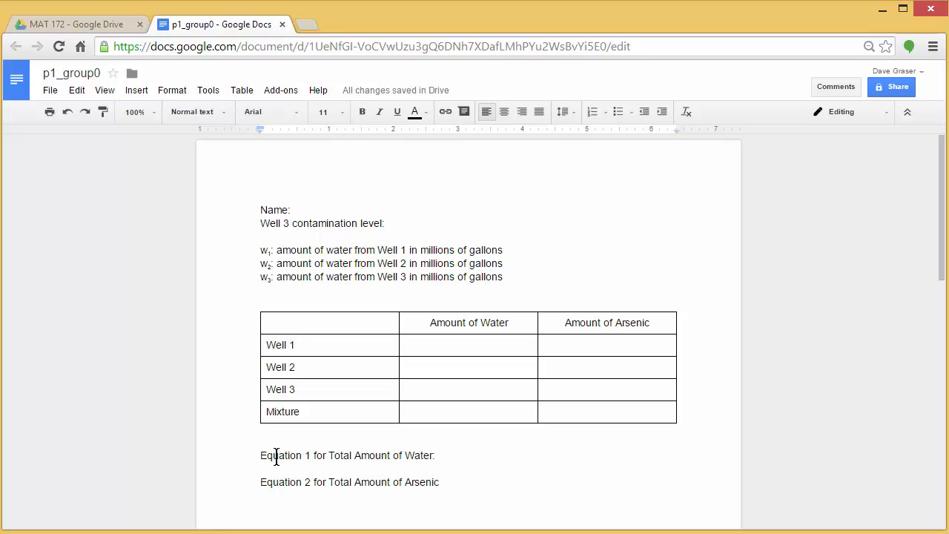
pyautogui.write(':')
# - Start a new comment on the word "Arsenic" at the end of the Equation 2 line
pyautogui.click(835, 86)
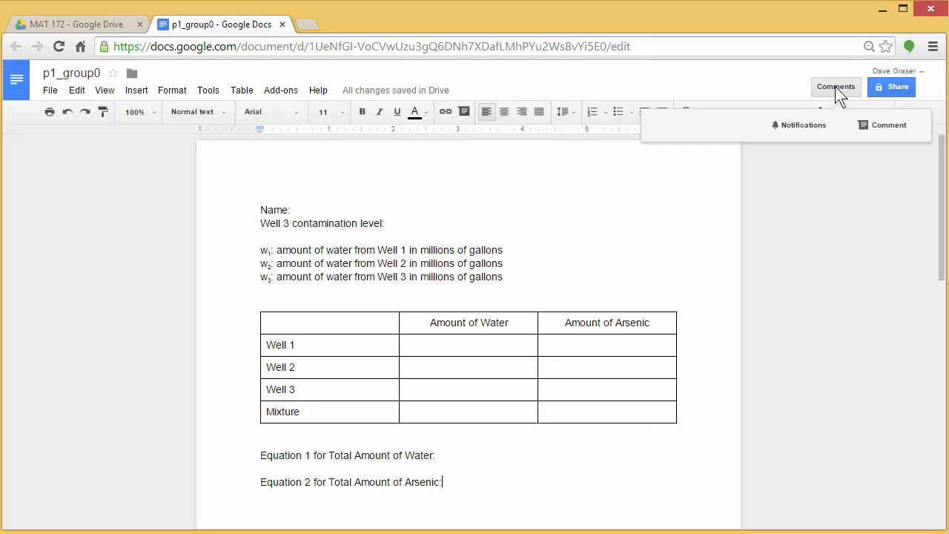
pyautogui.click(879, 124)
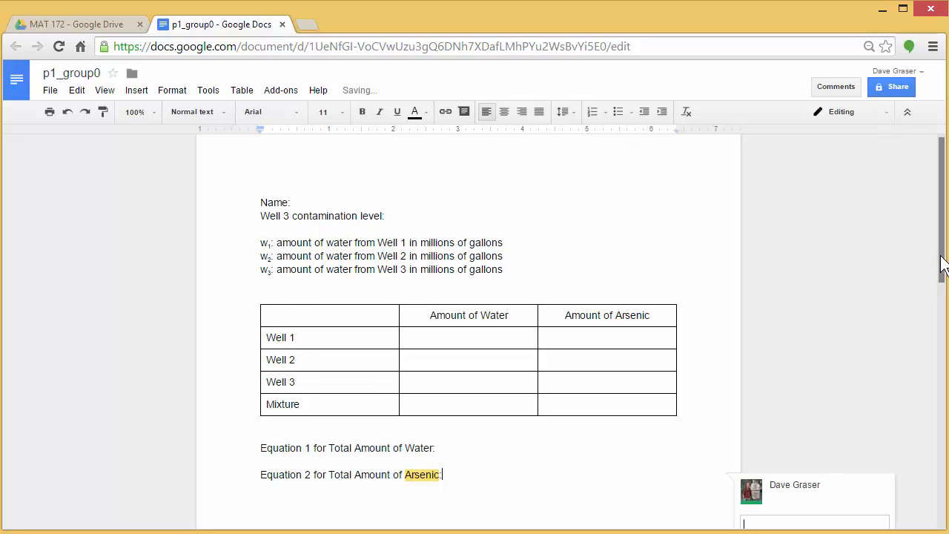
pyautogui.moveTo(942, 275); pyautogui.dragTo(942, 314)
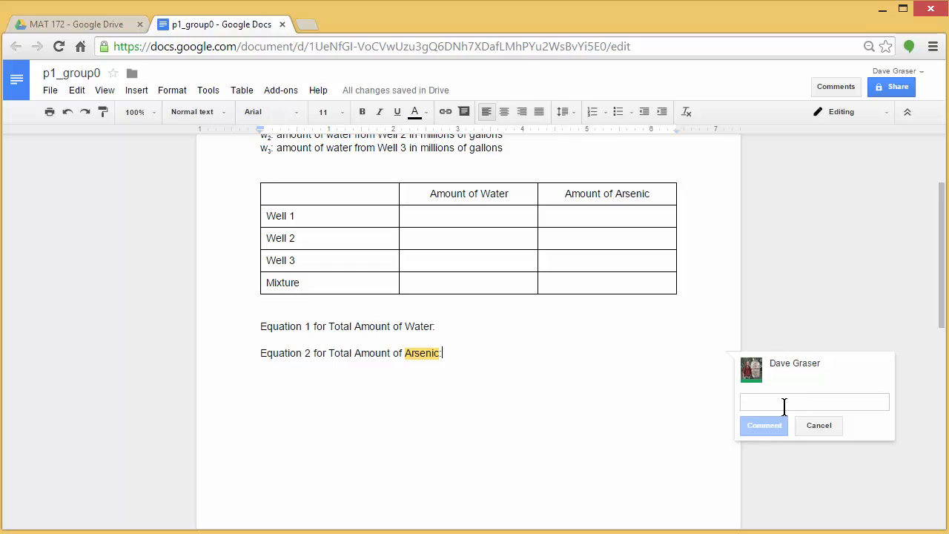